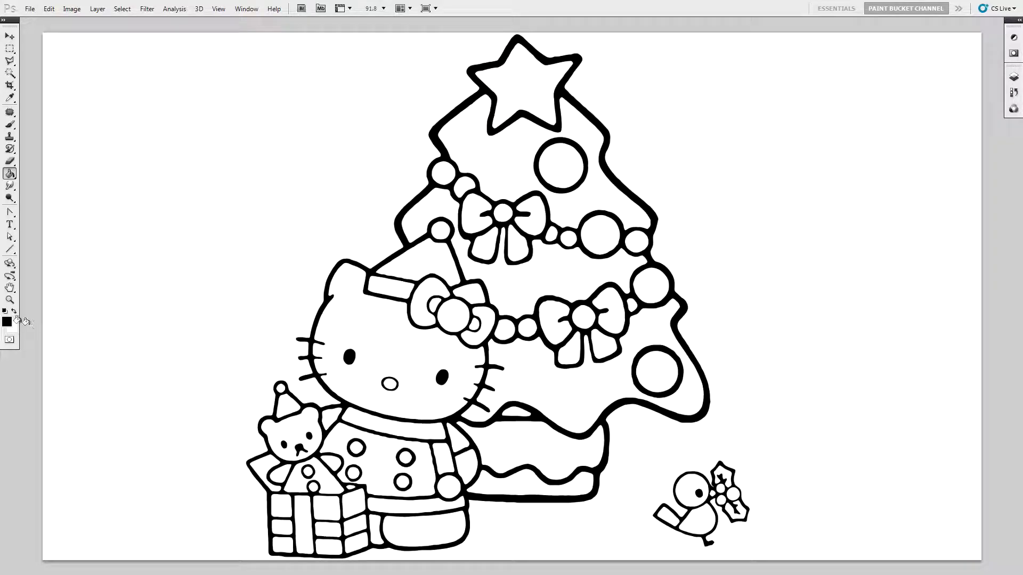
Step: Change the foreground colour to red, hex da2933, in the Color Picker
left_click(7, 321)
left_click(897, 206)
key("BackSpace")
type("da2933")
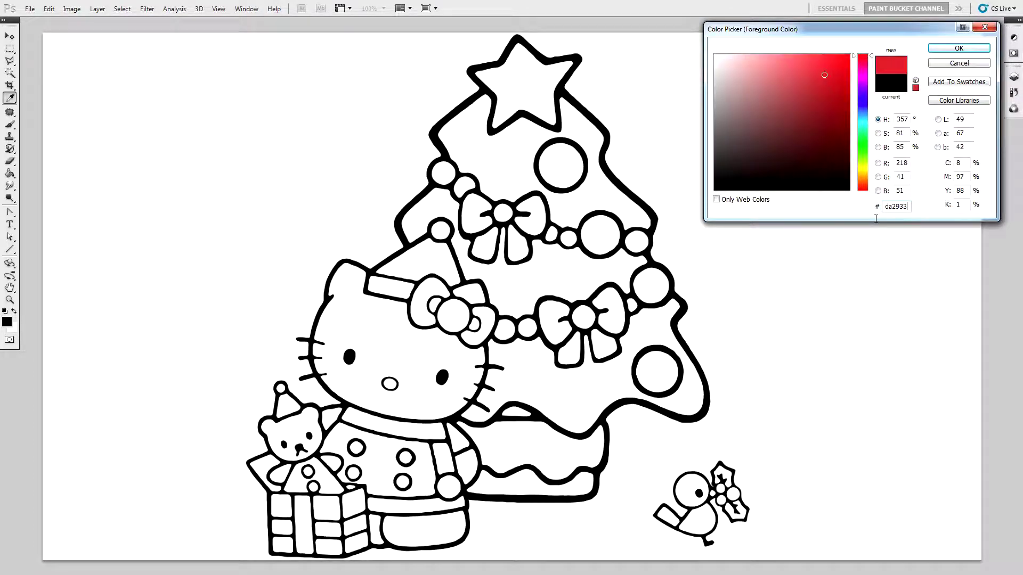
left_click(957, 50)
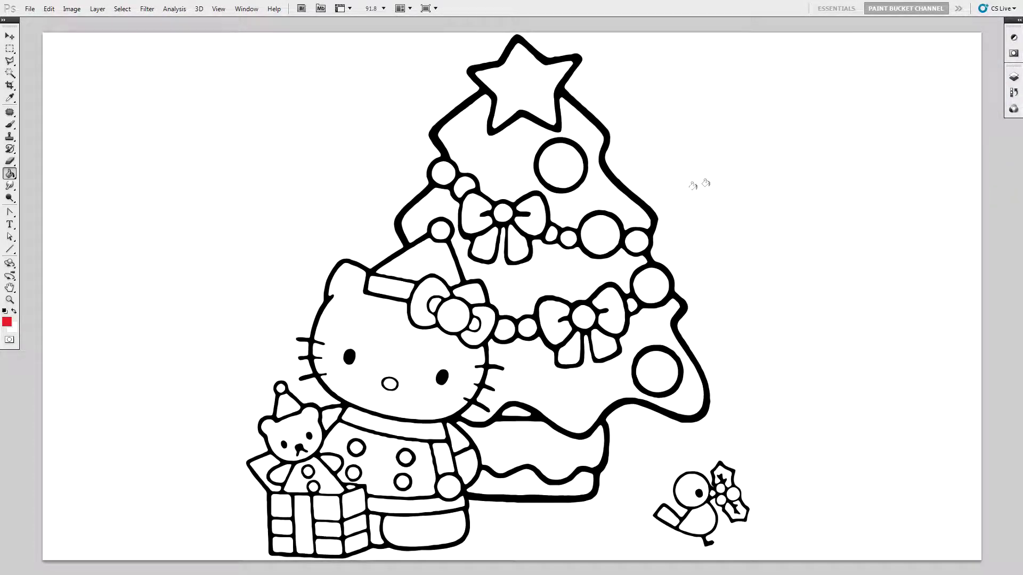
Step: Fill the loops, knots and tails of both Christmas-tree bows red
left_click(530, 218)
left_click(484, 220)
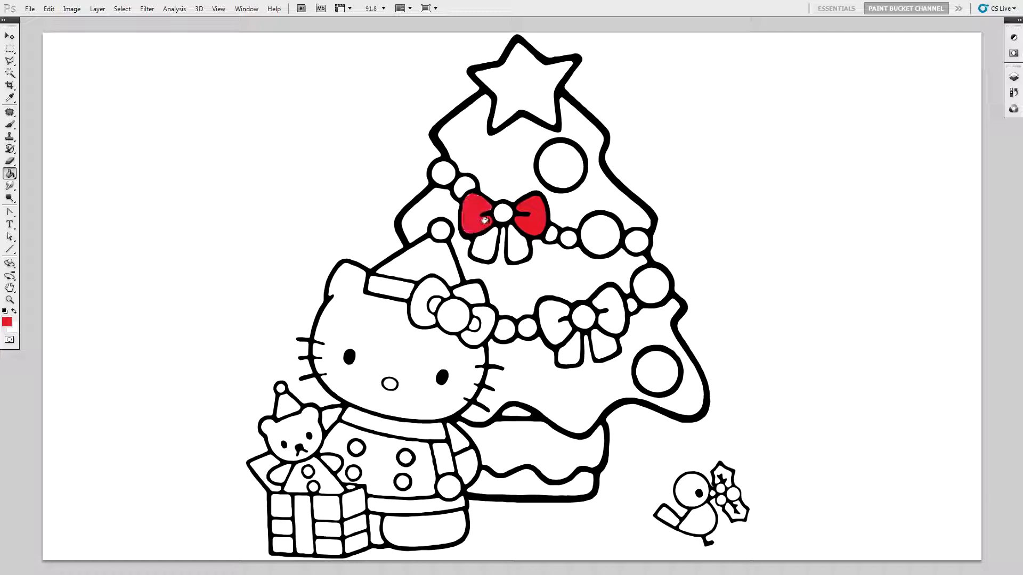
left_click(486, 244)
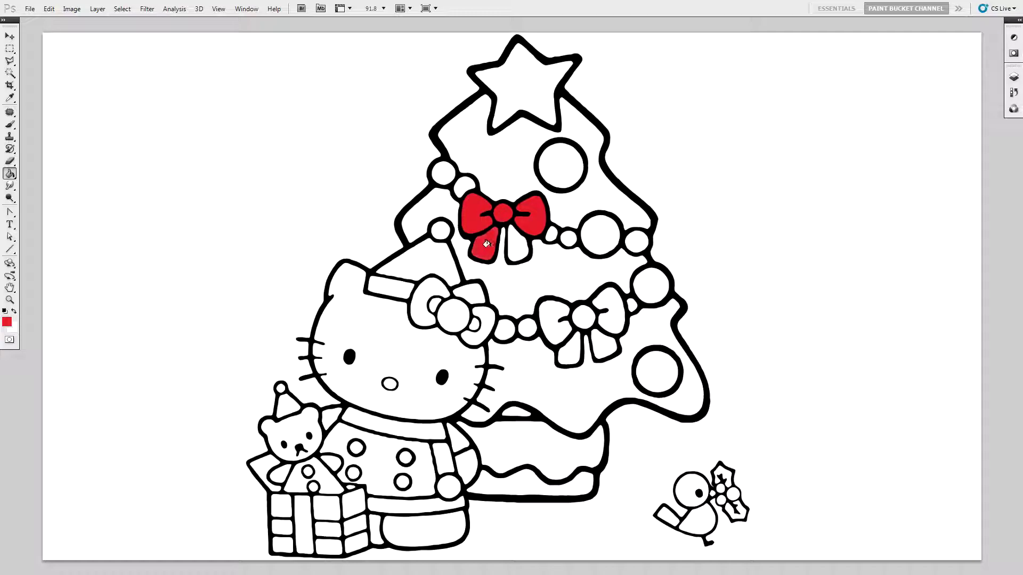
left_click(513, 241)
left_click(544, 309)
left_click(610, 312)
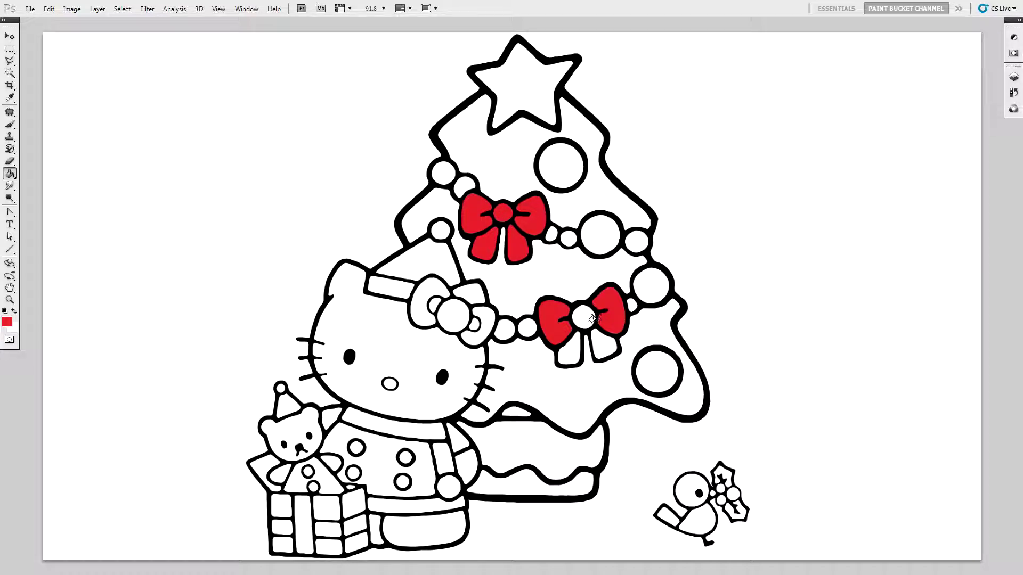
left_click(597, 339)
left_click(566, 350)
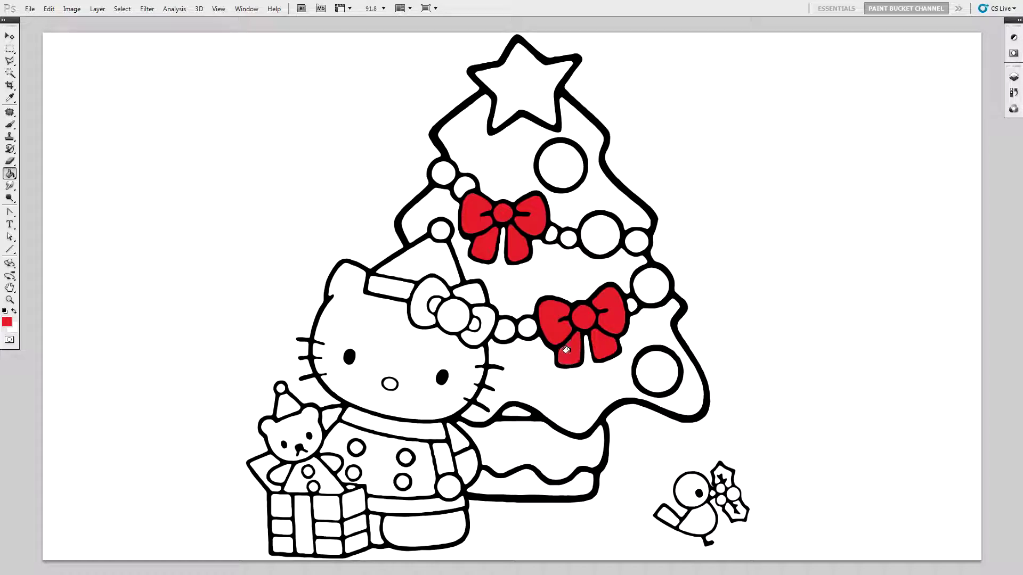
Step: Fill Hello Kitty's bow and hat red
left_click(455, 316)
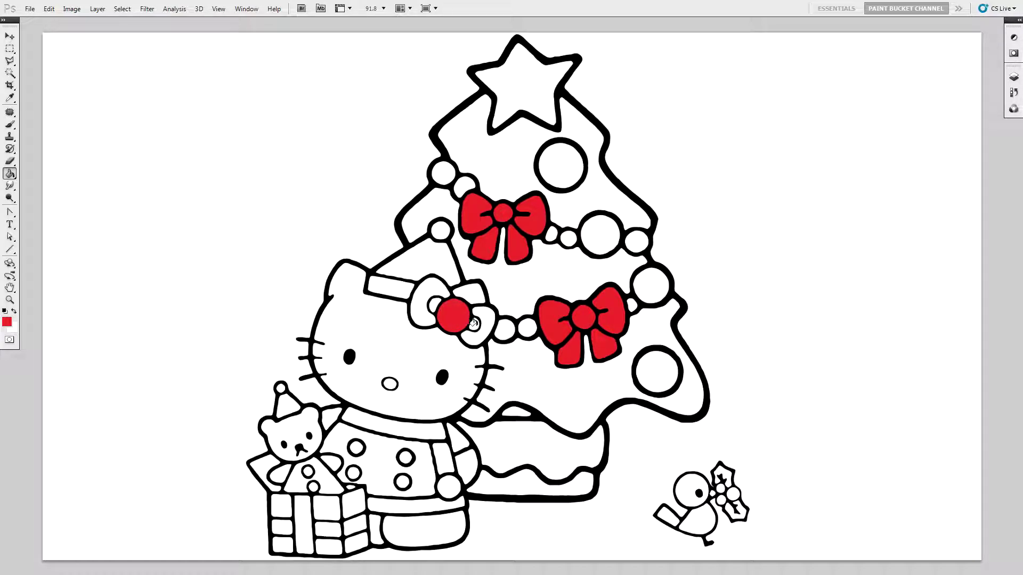
left_click(431, 304)
left_click(423, 311)
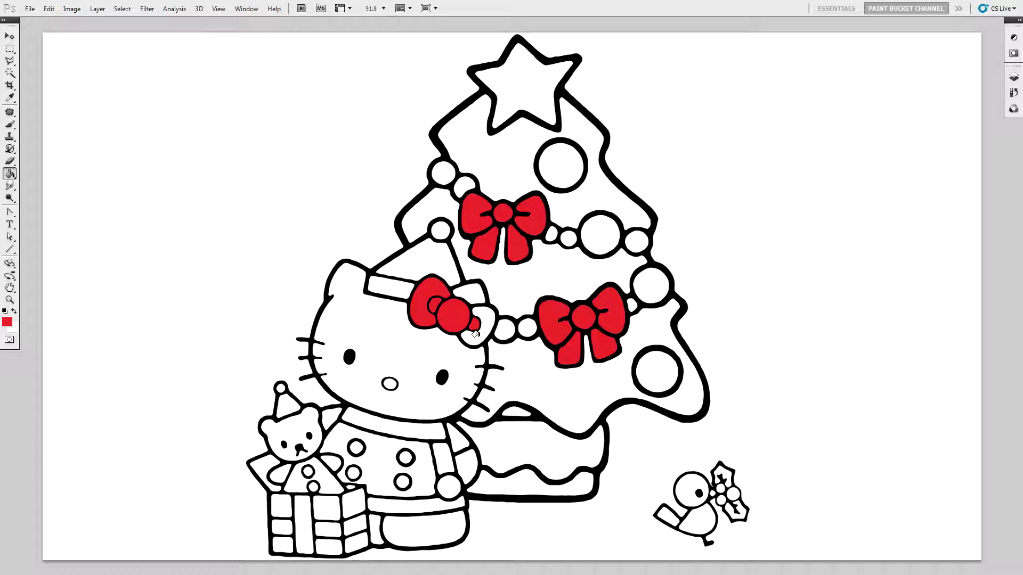
left_click(477, 335)
left_click(447, 272)
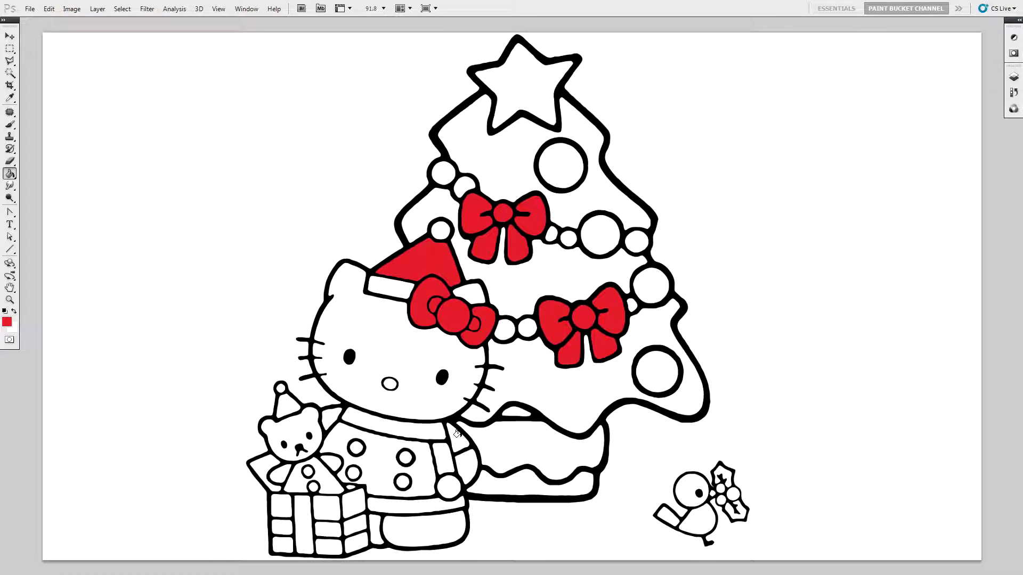
Step: Fill Hello Kitty's dress, the teddy's hat and the holly berry red
left_click(451, 451)
left_click(427, 462)
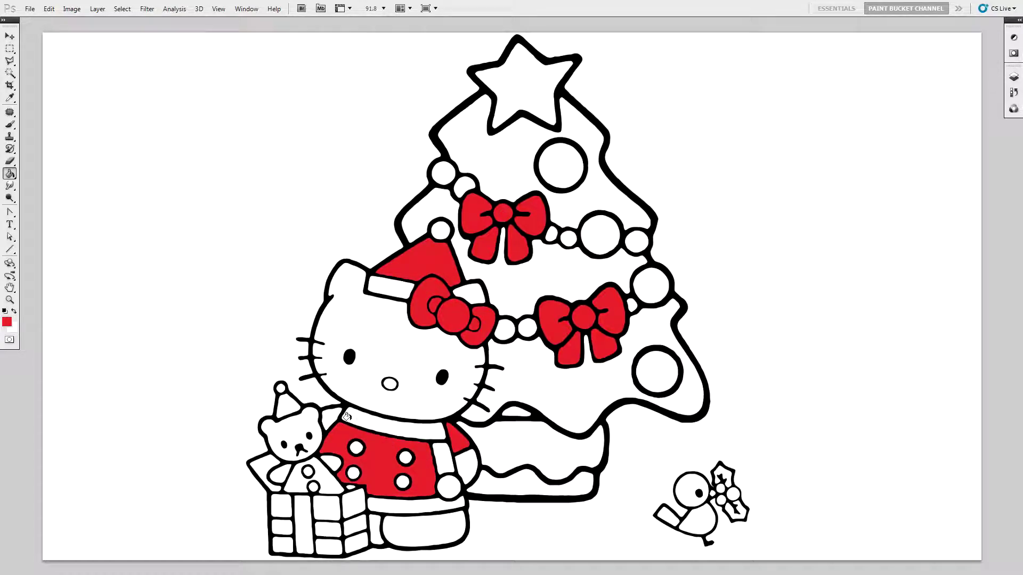
left_click(330, 414)
left_click(284, 402)
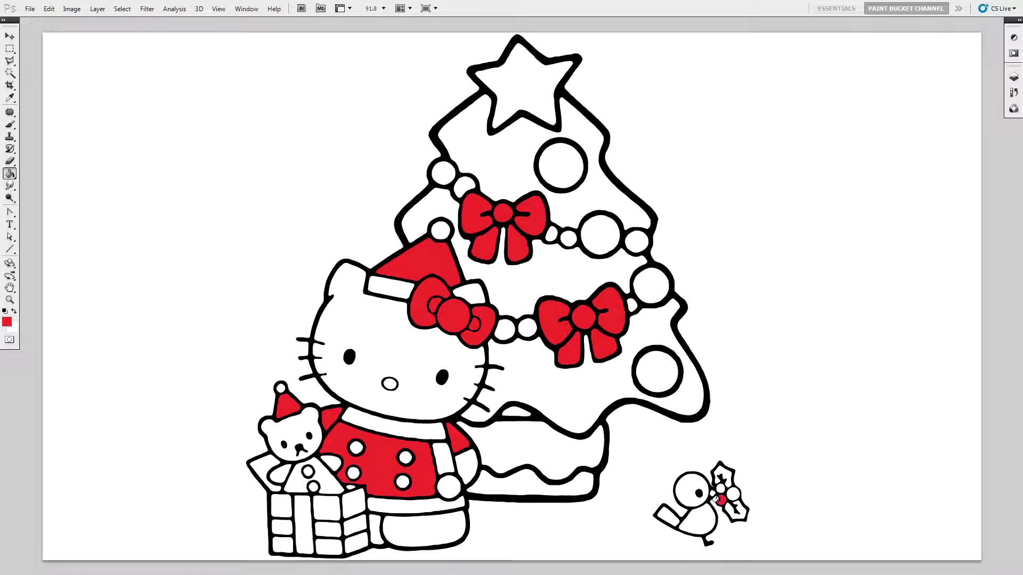
left_click(732, 494)
Step: Replace the red foreground colour with green, hex 009263
left_click(9, 322)
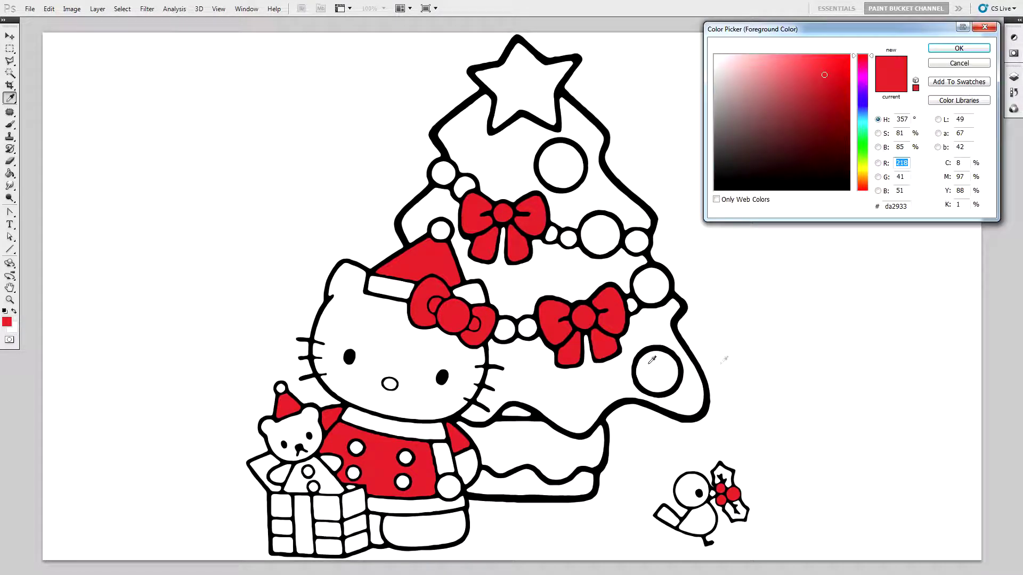
left_click_drag(910, 208, 879, 206)
key("BackSpace")
type("09263")
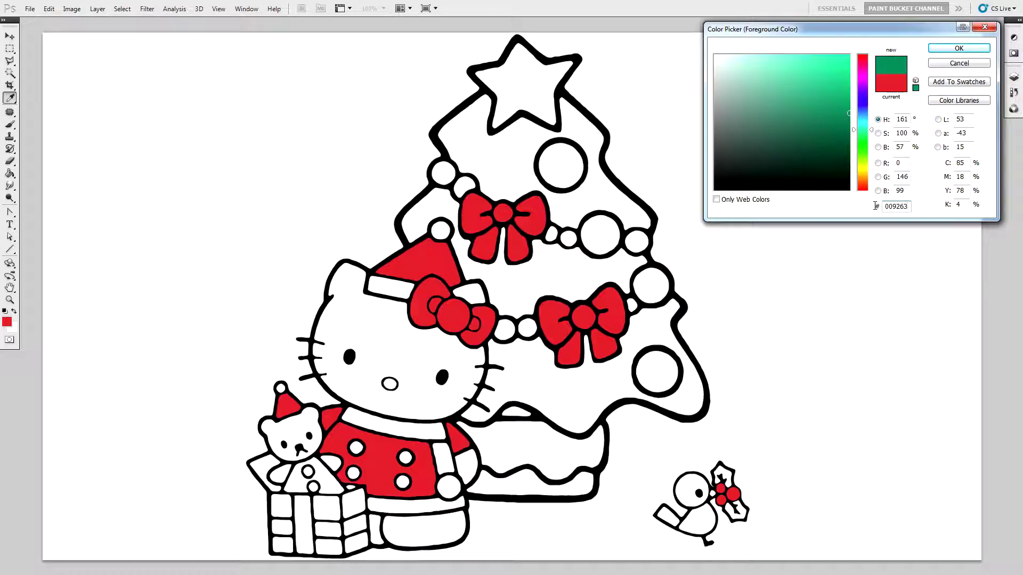
left_click(959, 48)
Step: Fill the top, middle and bottom sections of the Christmas tree green
key("g")
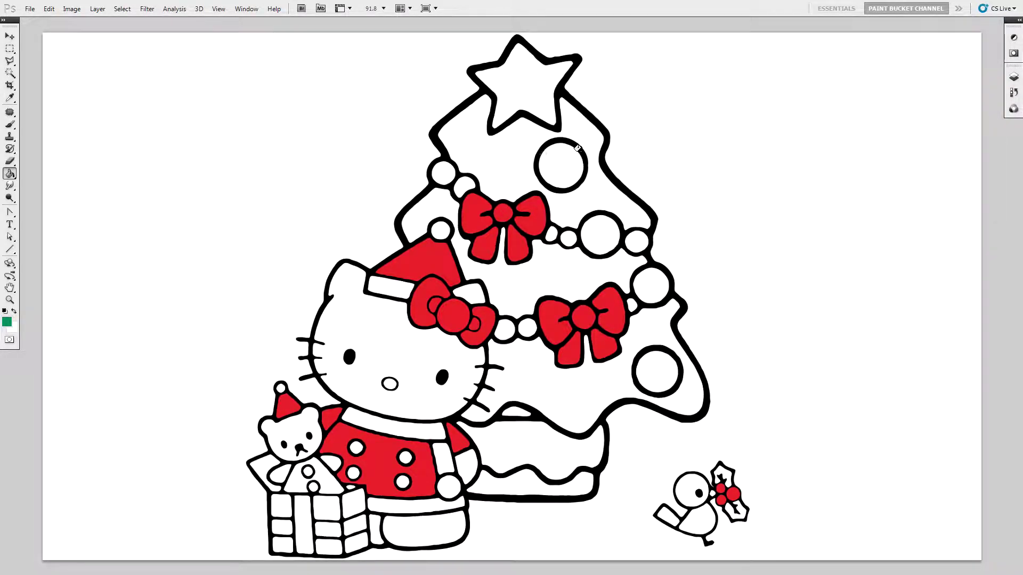
left_click(514, 156)
left_click(548, 255)
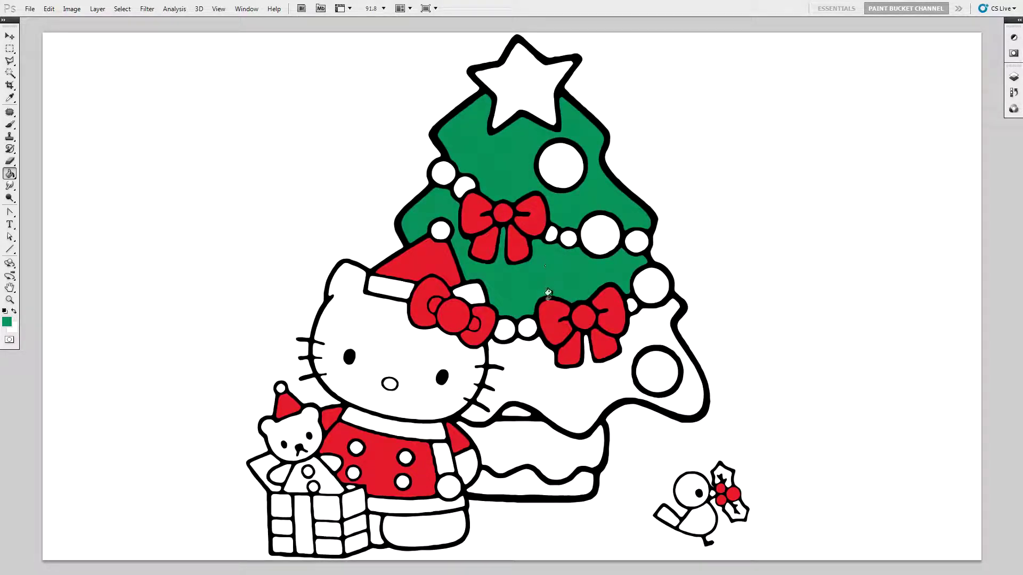
left_click(548, 362)
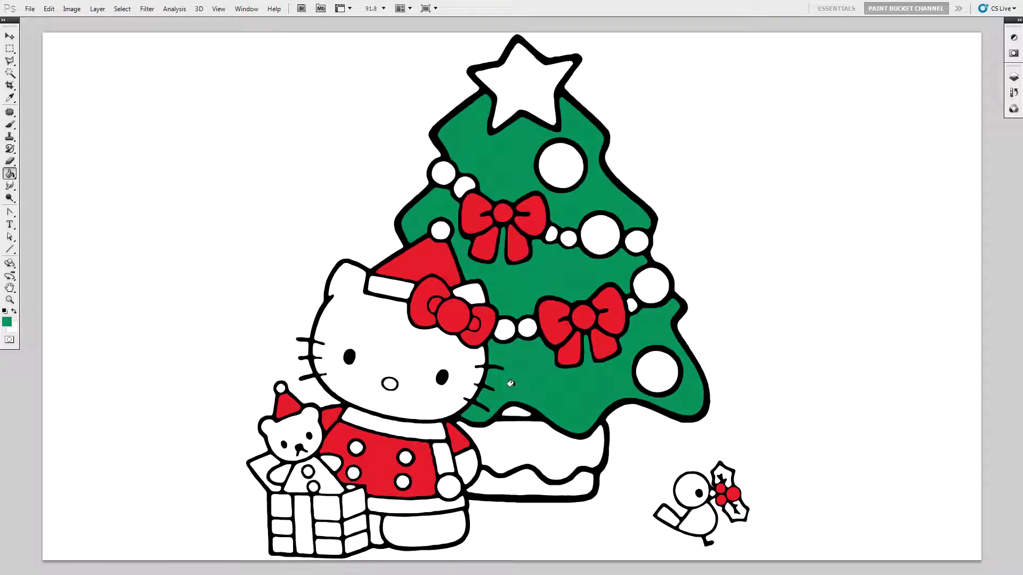
Step: Fill Hello Kitty's collar, scarf and both holly leaves green
left_click(430, 426)
left_click(438, 451)
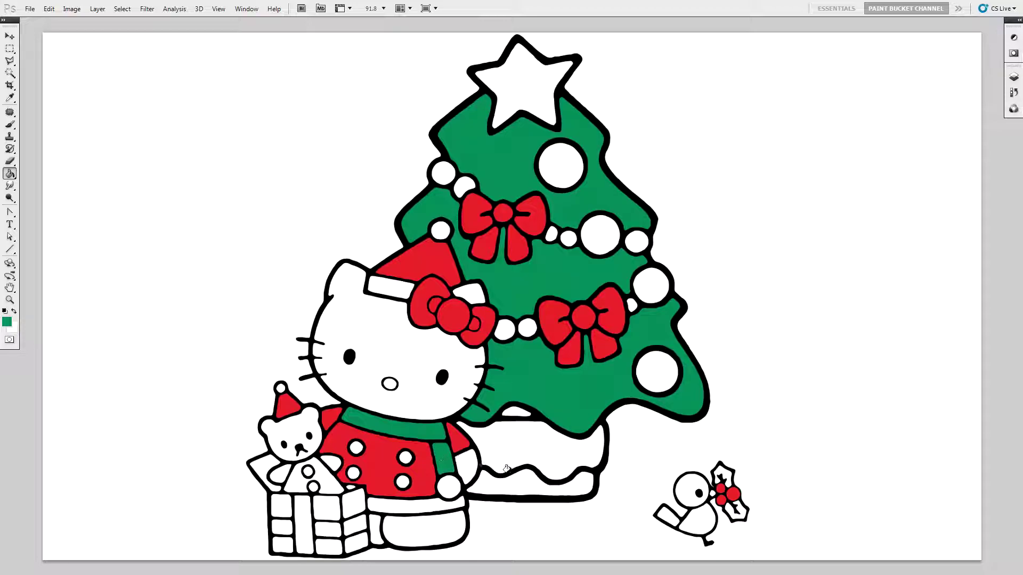
left_click(720, 476)
left_click(727, 506)
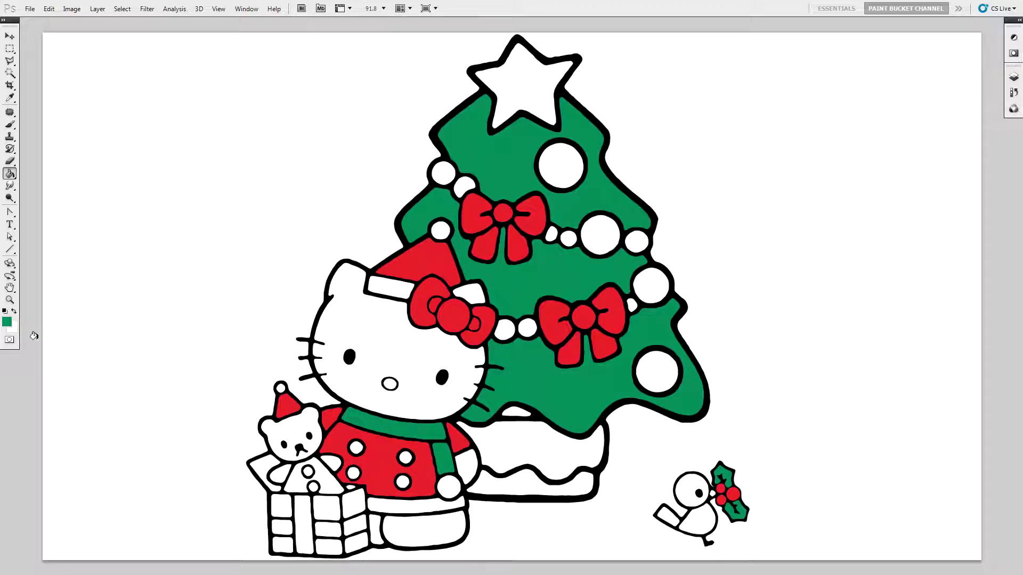
left_click(7, 323)
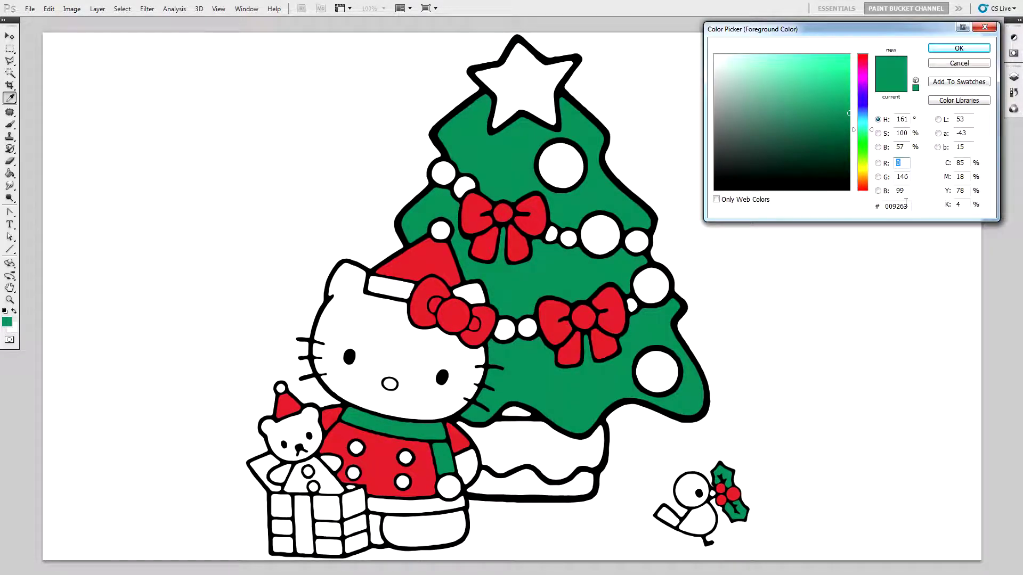
Step: Switch the foreground colour to pink ed77a7 and fill the tree's top ornament
left_click_drag(910, 207, 871, 208)
type("ed77")
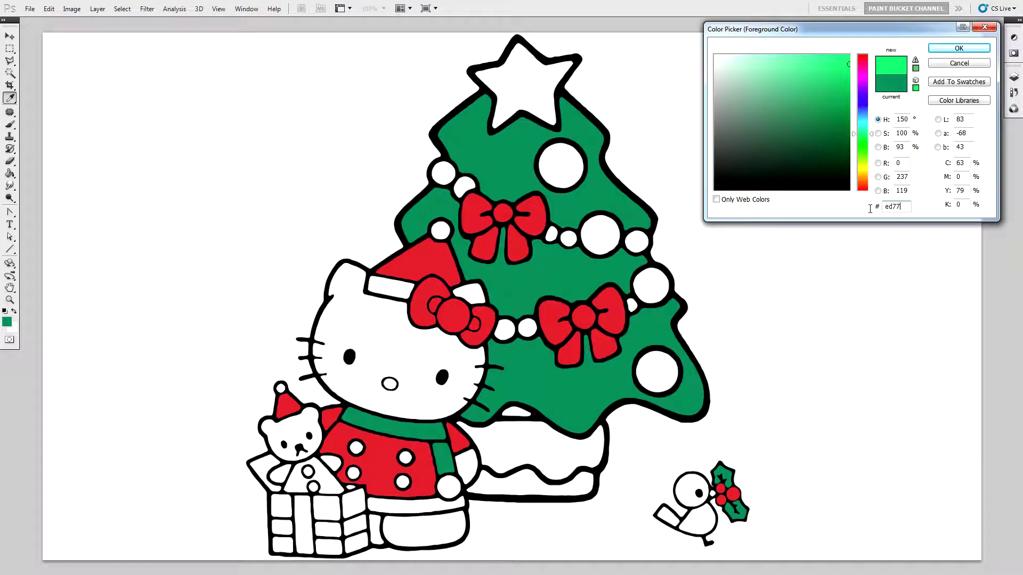
type("a7")
left_click(959, 48)
key("g")
left_click(570, 168)
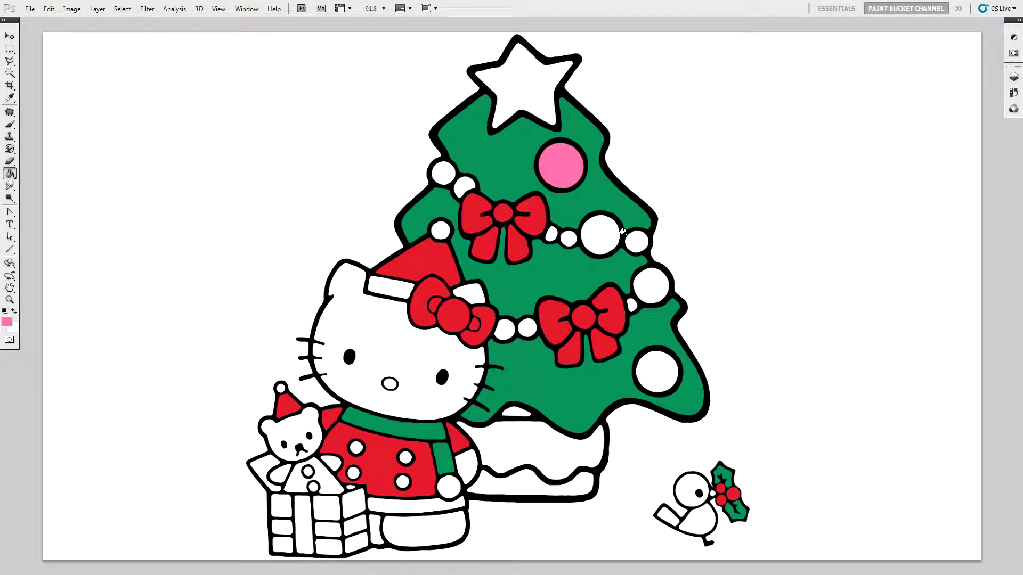
Step: Fill the right-hand tree ornament, the six gift box panels and its left flap pink
left_click(651, 280)
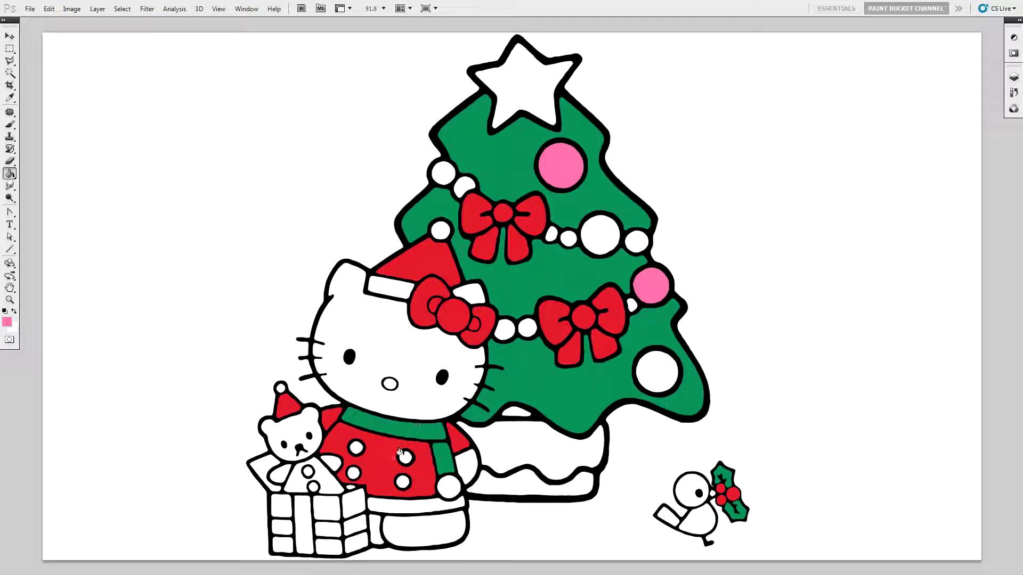
left_click(346, 512)
left_click(352, 534)
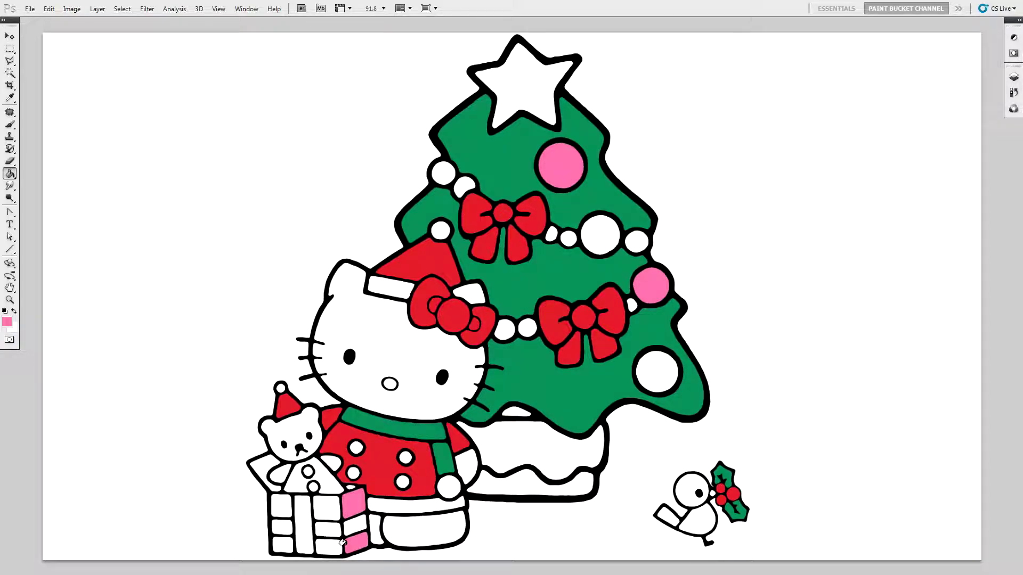
left_click(331, 546)
left_click(326, 509)
left_click(284, 510)
left_click(283, 544)
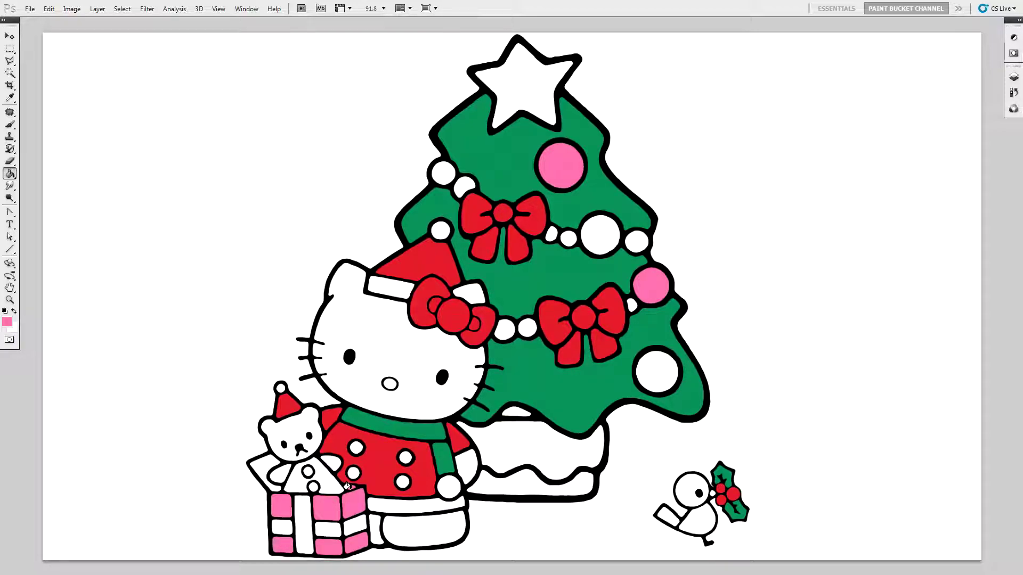
left_click(263, 468)
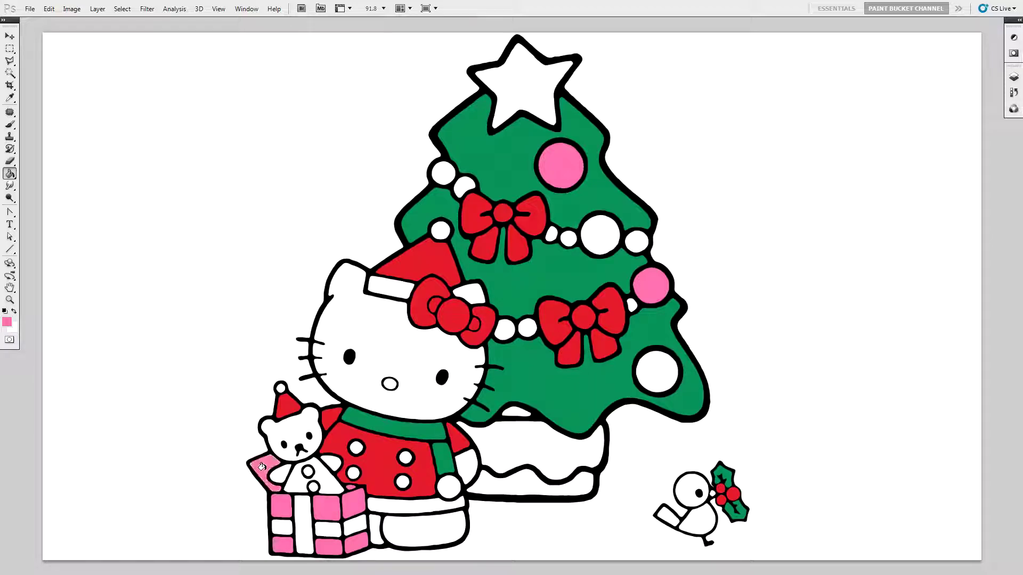
left_click(7, 322)
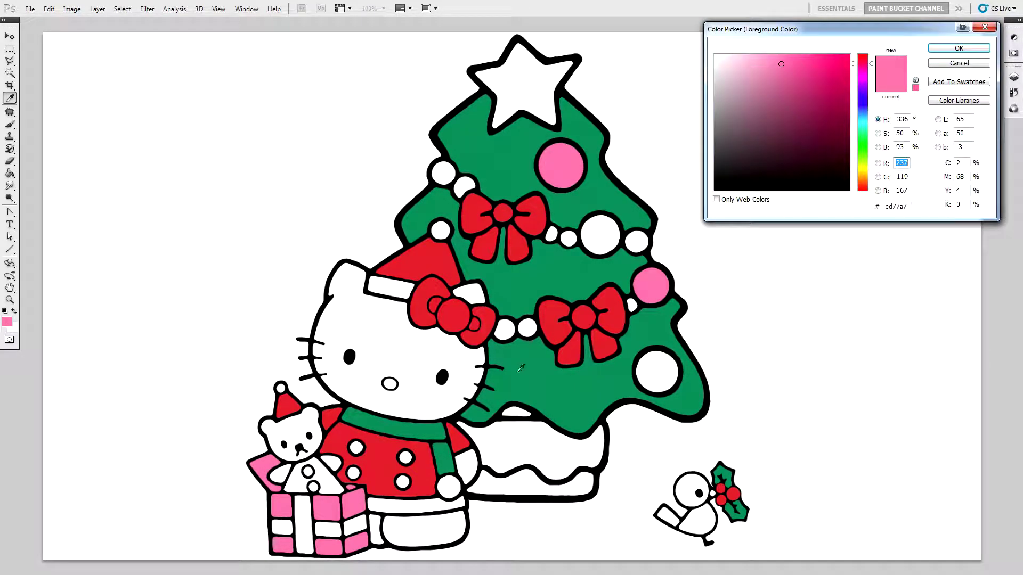
Step: Set the foreground colour to yellow, hex fef900
left_click_drag(909, 207, 879, 208)
key("BackSpace")
type("fef900")
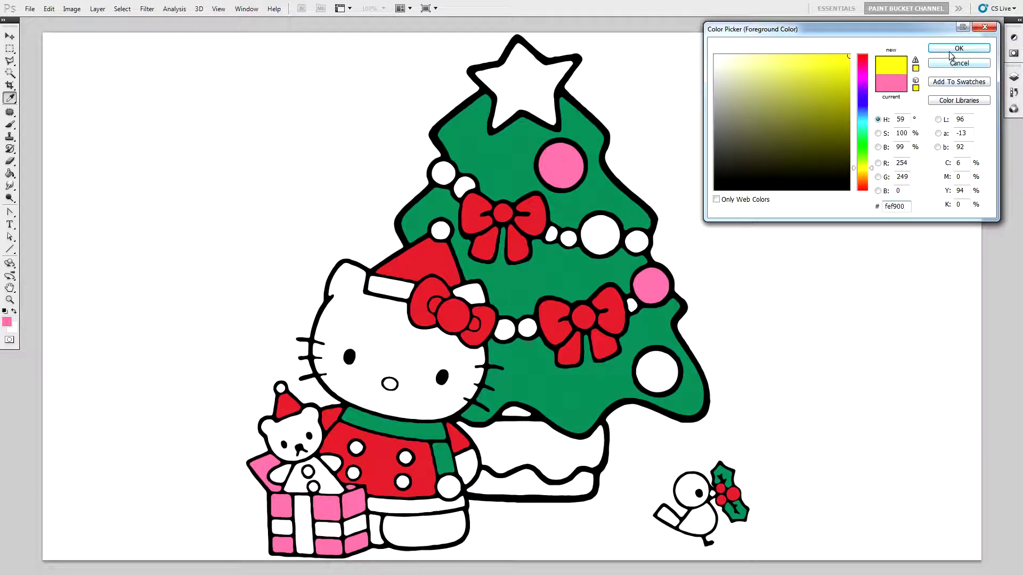
left_click(951, 51)
Step: Fill the tree-top star, garland beads and large ornament yellow
left_click(533, 103)
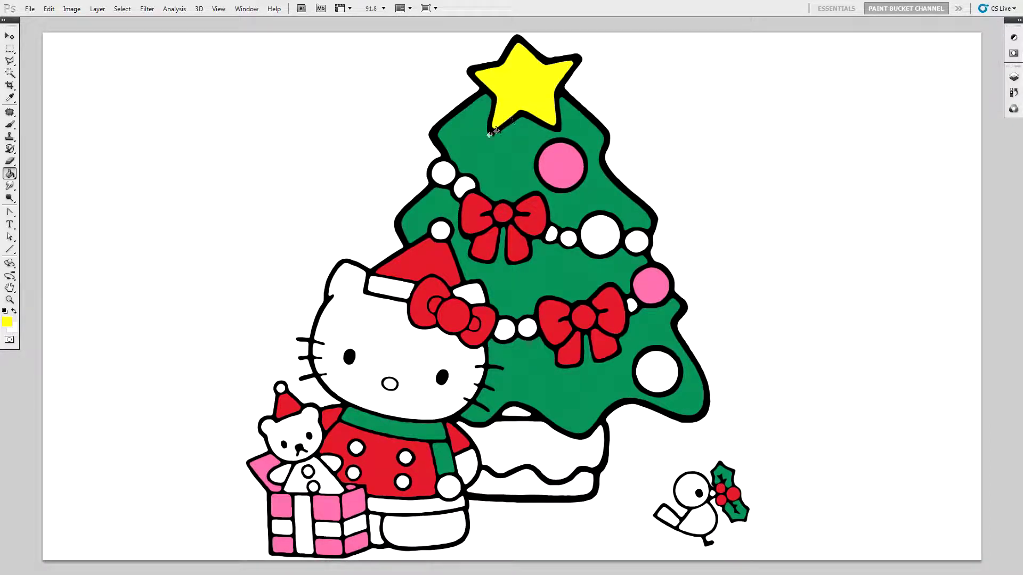
left_click(442, 173)
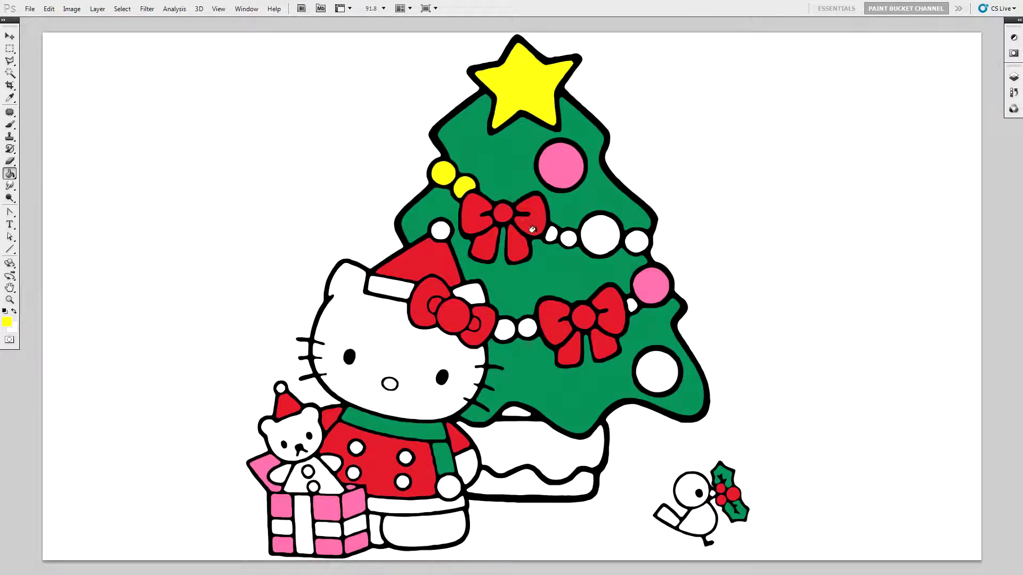
left_click(551, 234)
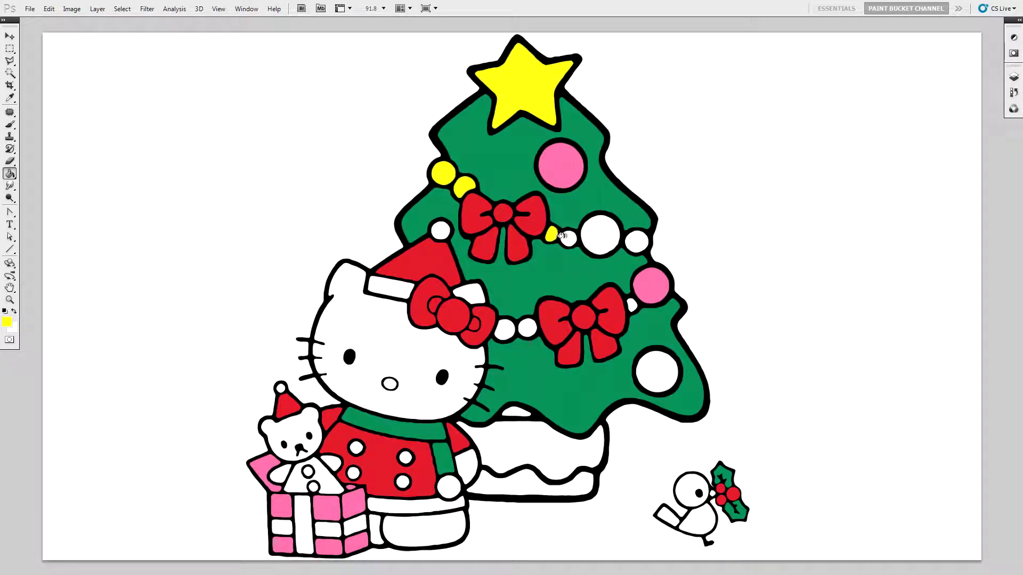
left_click(595, 235)
left_click(631, 241)
left_click(506, 330)
left_click(521, 326)
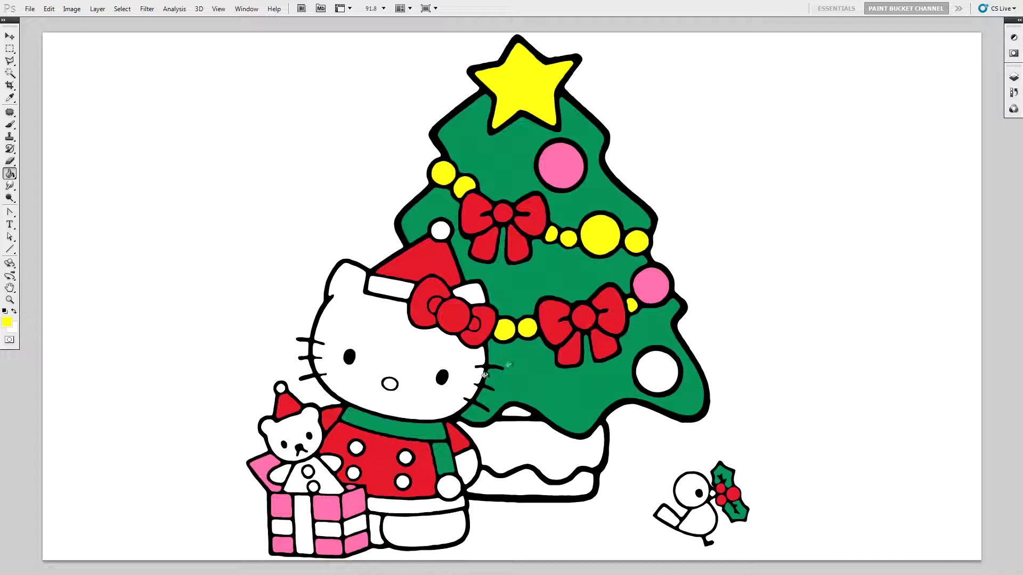
Step: Fill the gift's ribbon and the little bird's body and head yellow
left_click(301, 514)
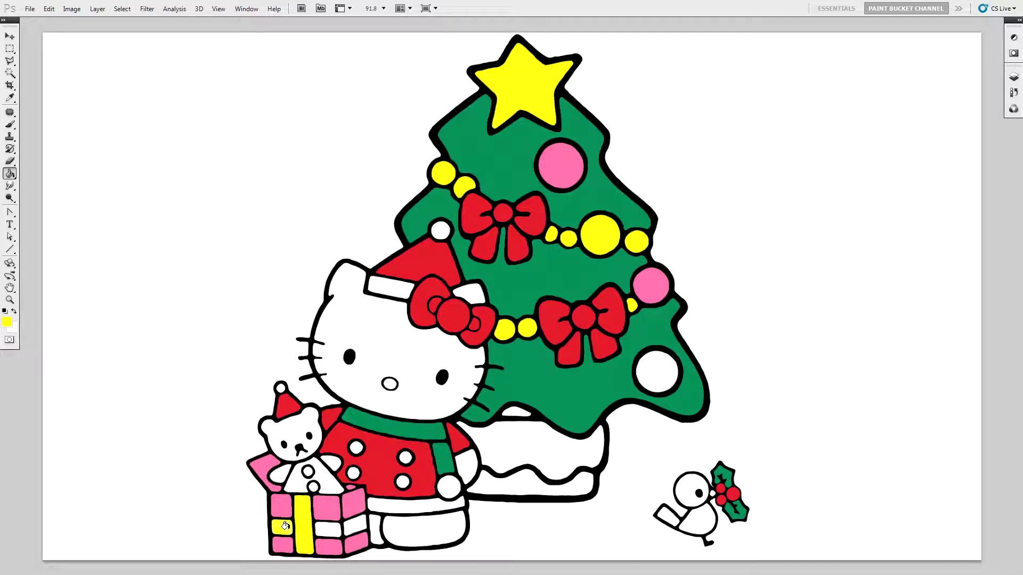
left_click(328, 528)
left_click(346, 527)
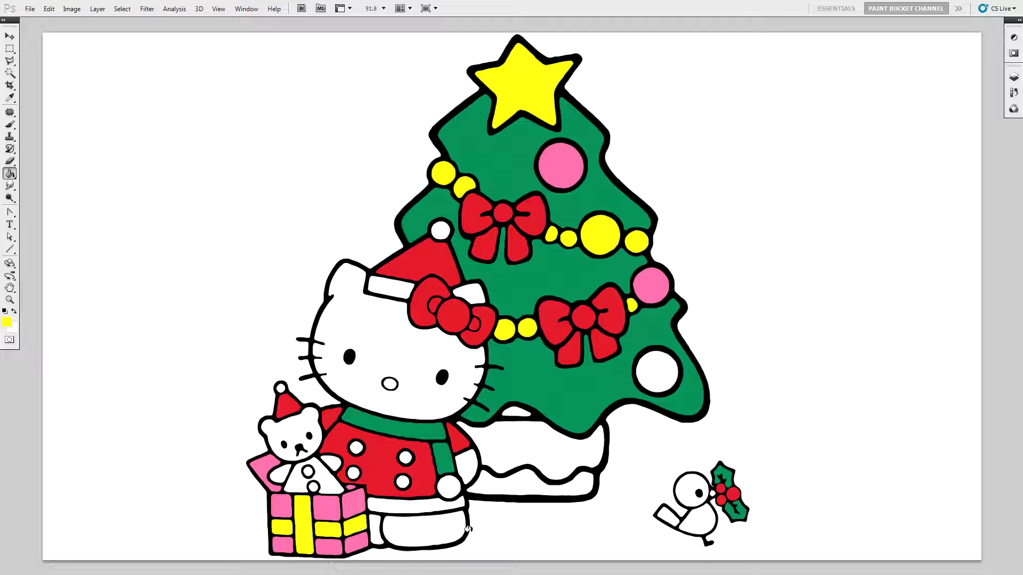
left_click(666, 518)
left_click(686, 519)
left_click(685, 495)
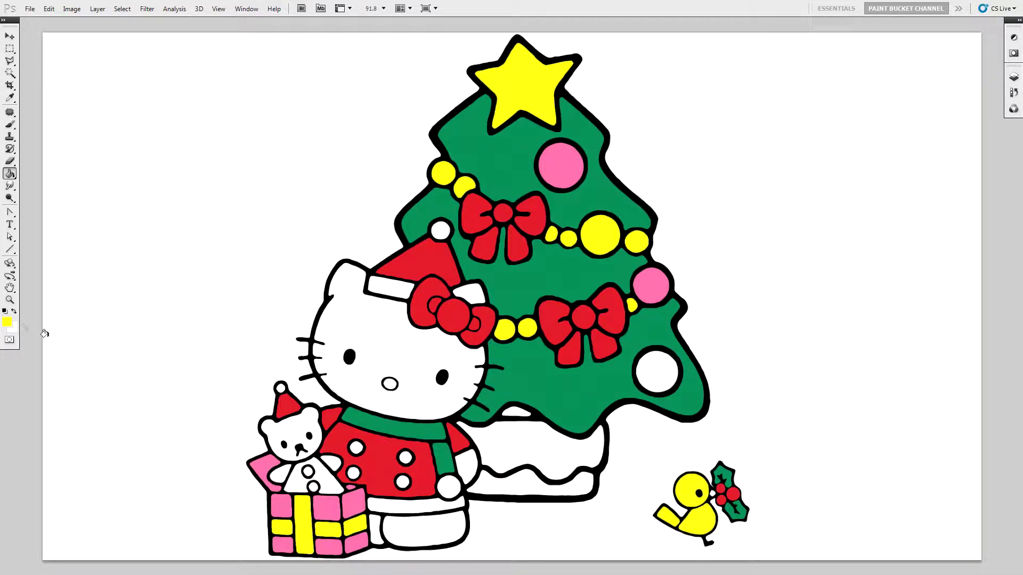
left_click(6, 322)
Step: Set blue 30aee9 and fill the lower-right tree ornament and the teddy's shirt
double_click(897, 206)
type("30aee9")
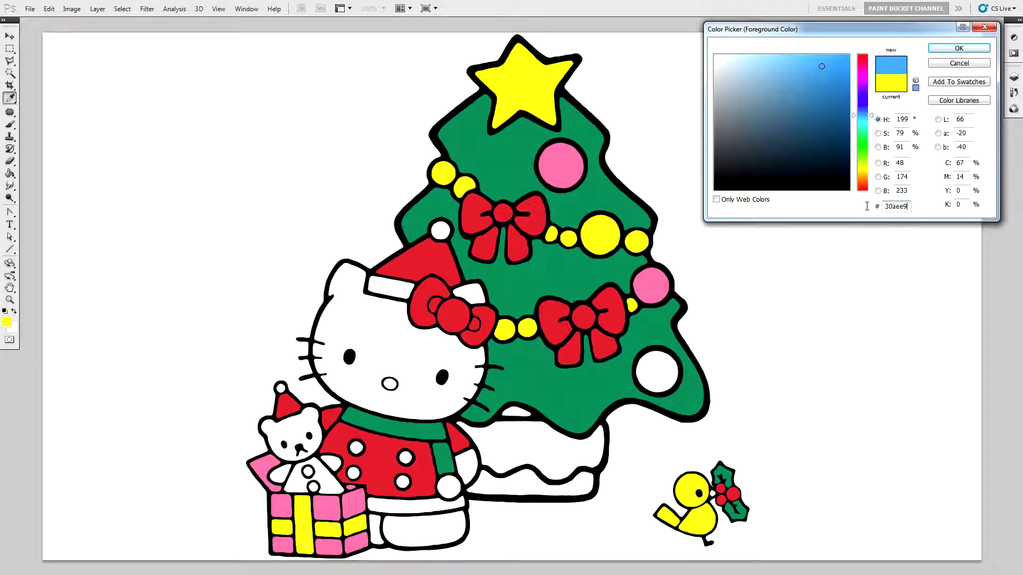
left_click(941, 49)
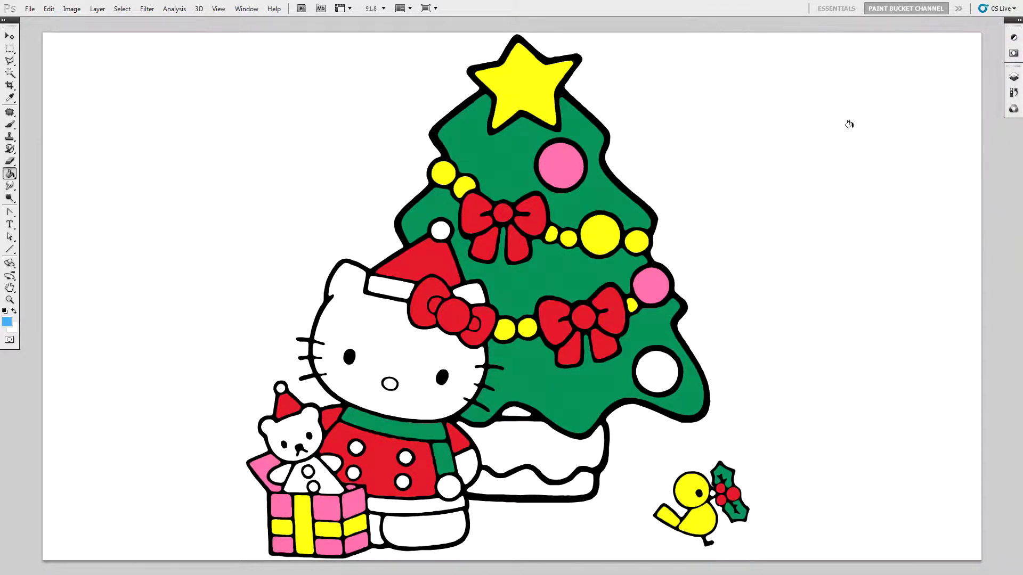
left_click(669, 362)
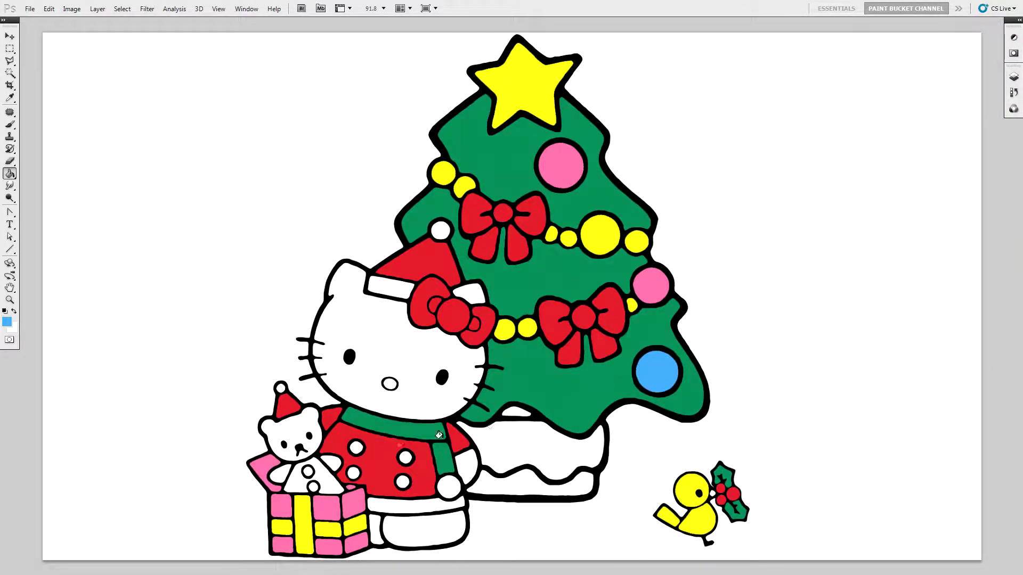
left_click(327, 476)
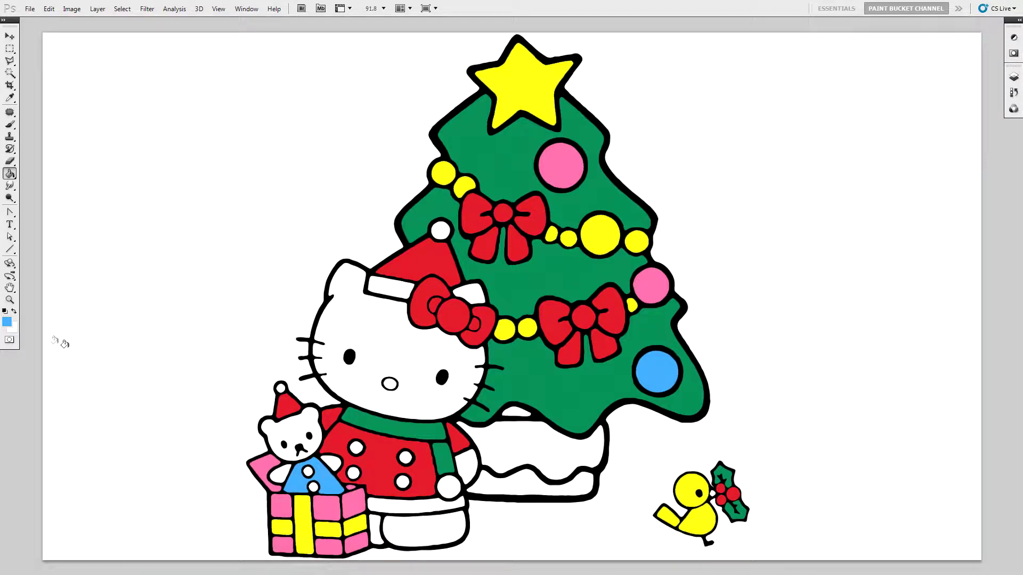
left_click(7, 322)
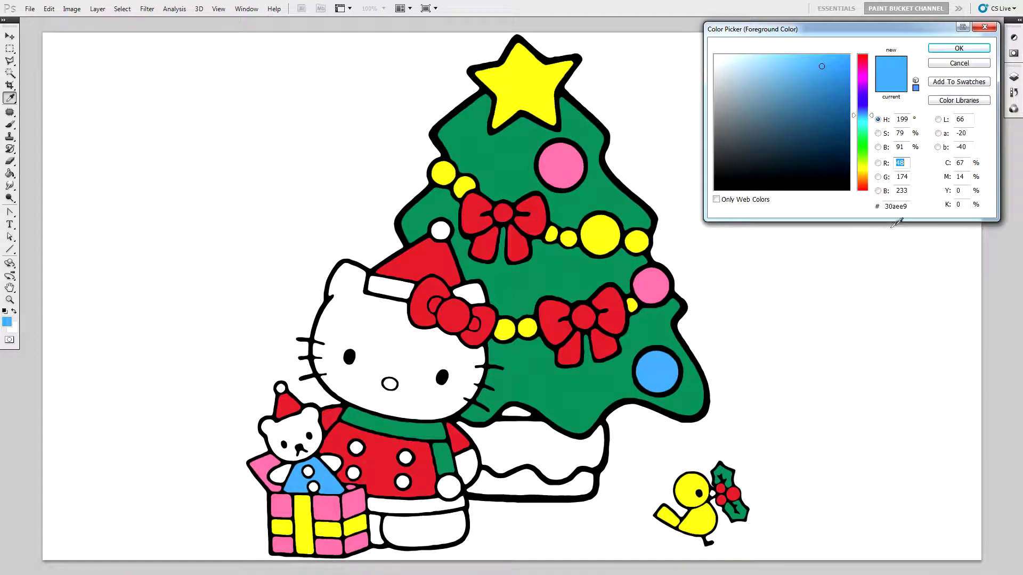
Step: Set the colour to brown 905b53 and fill the tree's pot
left_click(895, 206)
type("9")
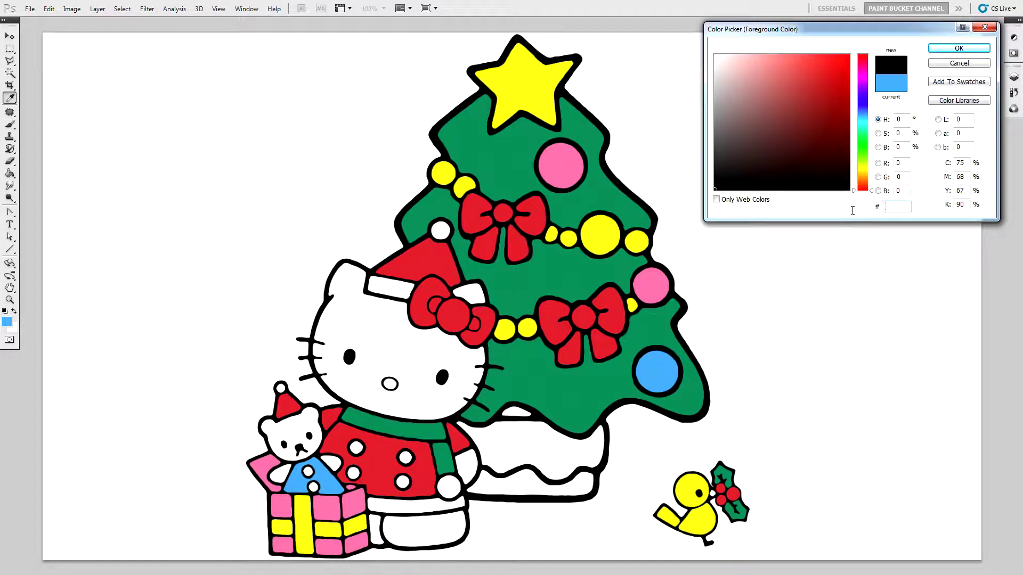
type("05b53")
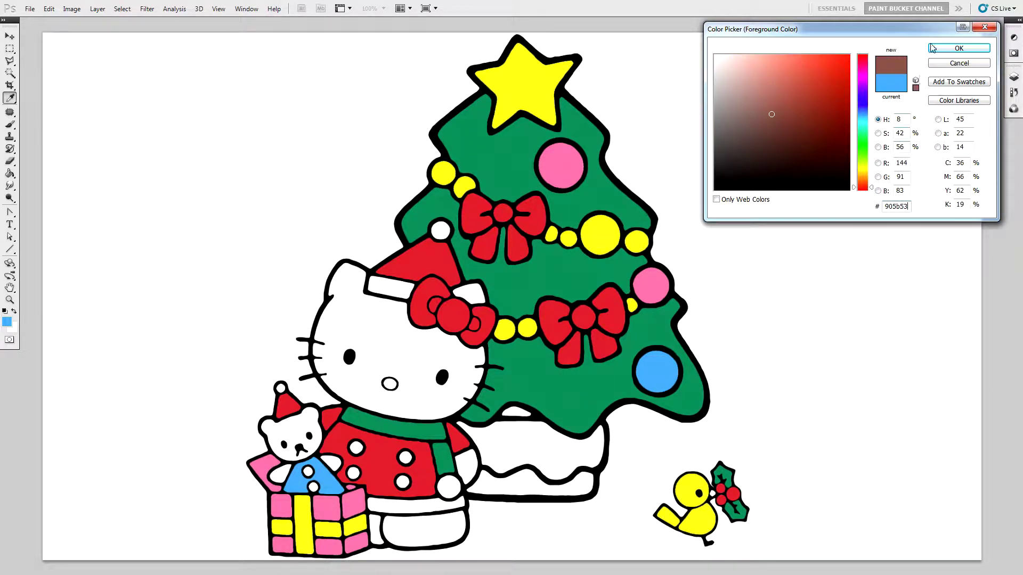
left_click(932, 48)
left_click(583, 480)
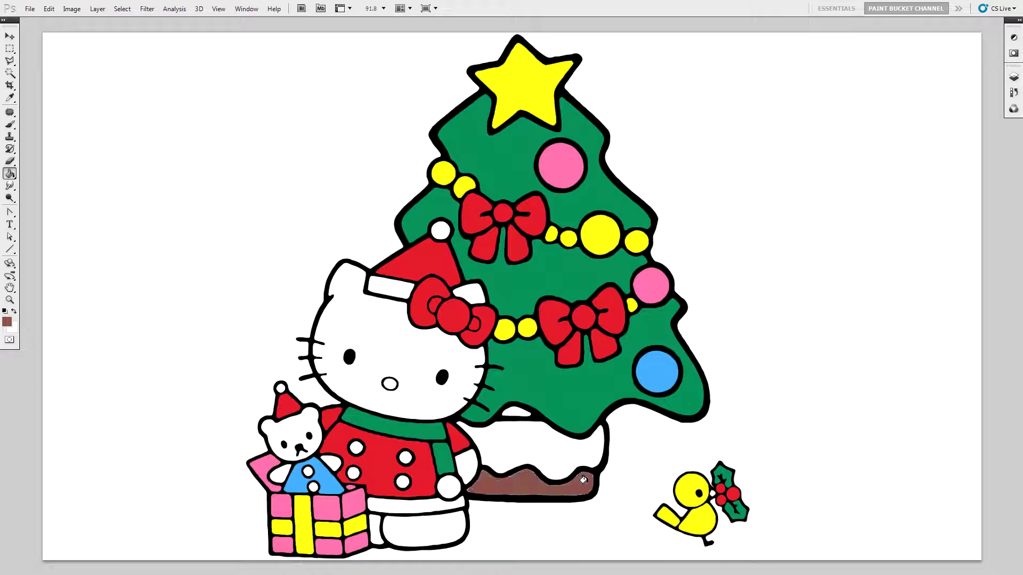
Step: Set the colour to orange e9ab00 and fill the small patch under the tree
left_click(7, 322)
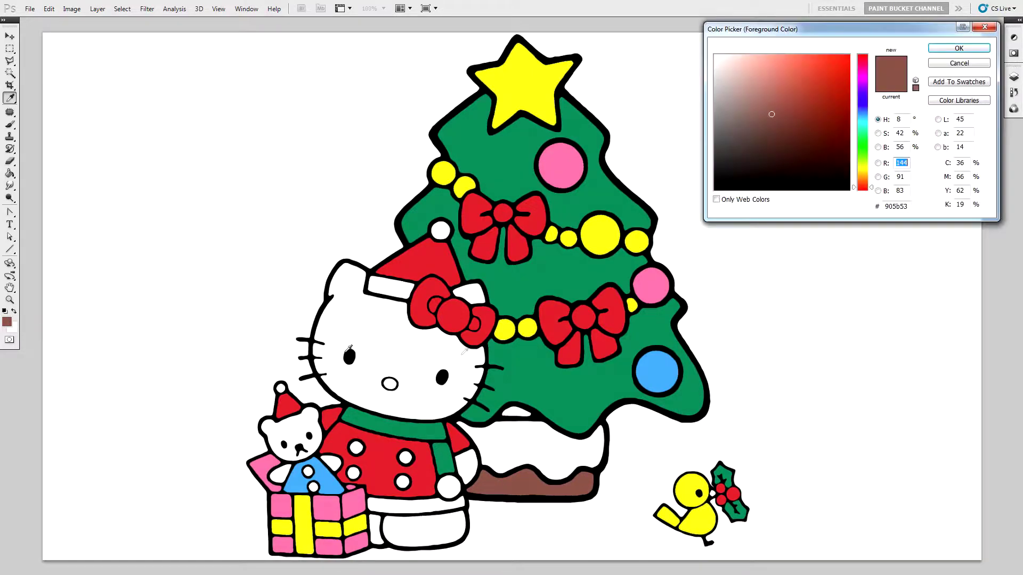
left_click(906, 207)
type("e")
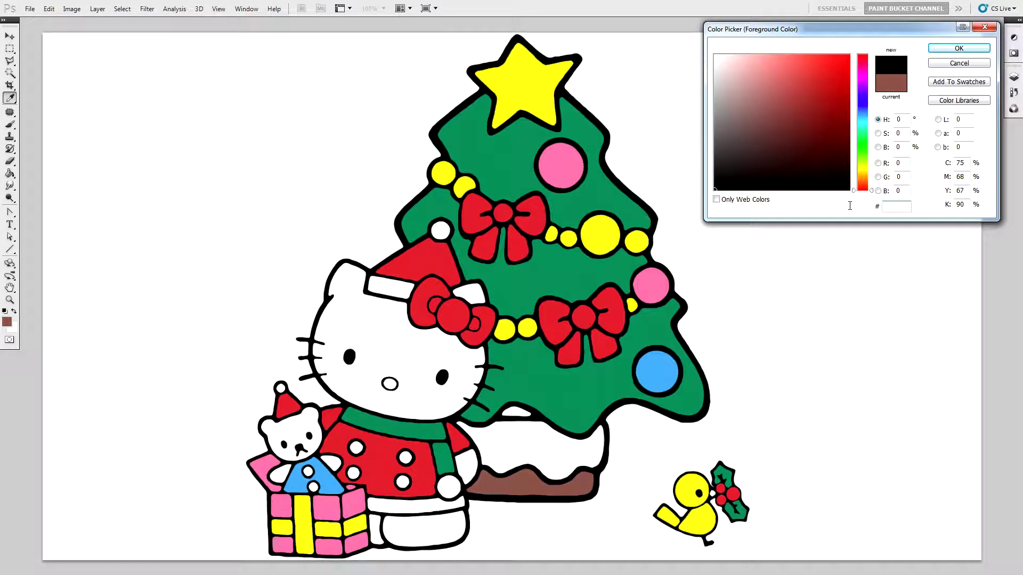
type("9ab00")
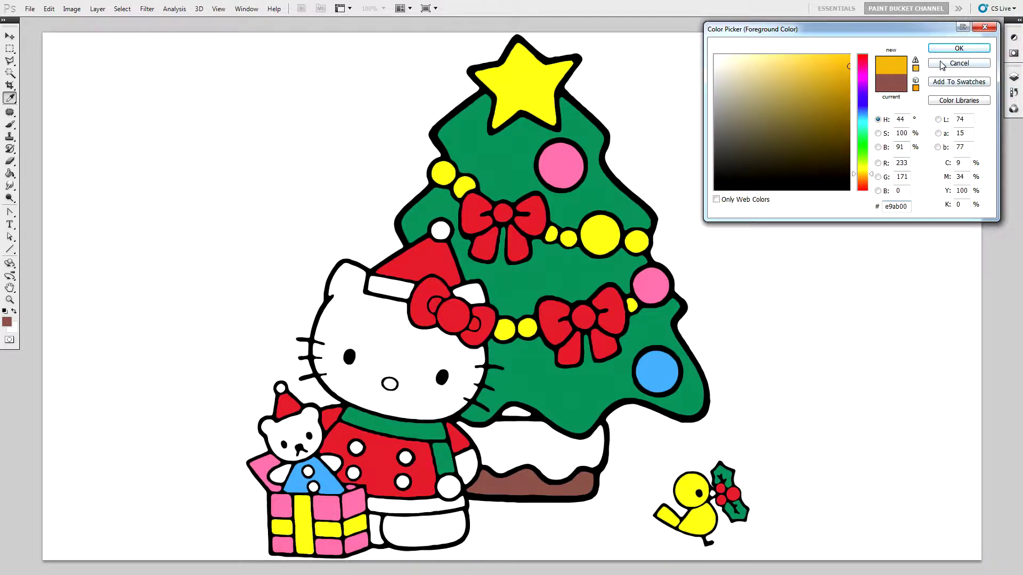
left_click(946, 49)
left_click(523, 411)
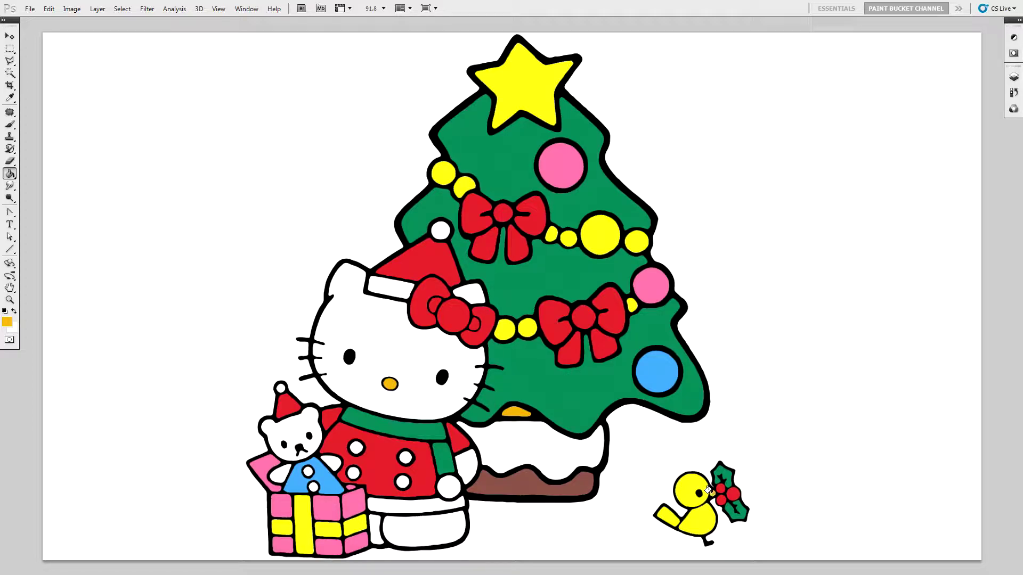
Step: Set the foreground colour to tan d5a57d and fill the teddy's face and both paws
left_click(7, 322)
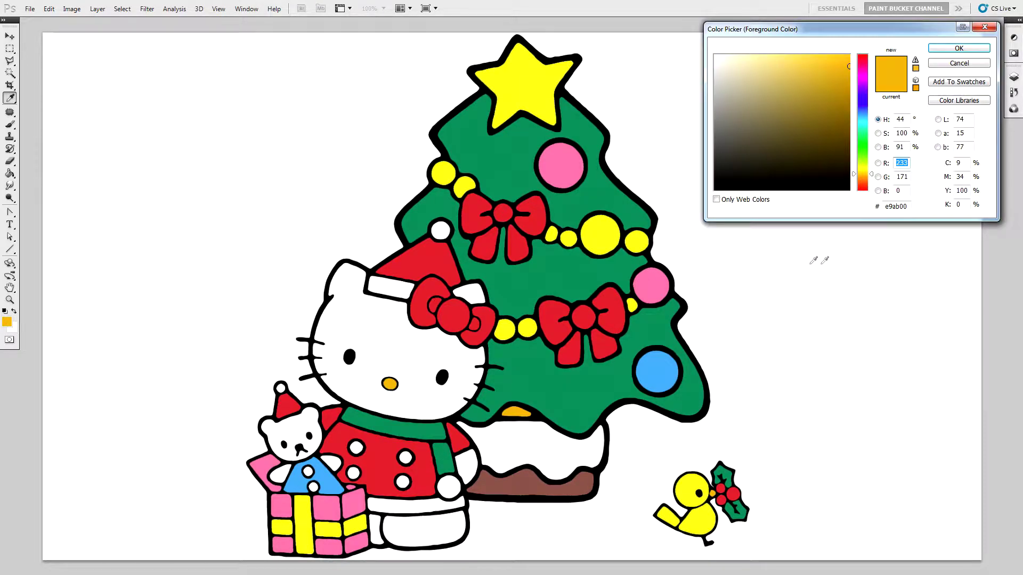
left_click_drag(909, 207, 870, 208)
type("d5a57d")
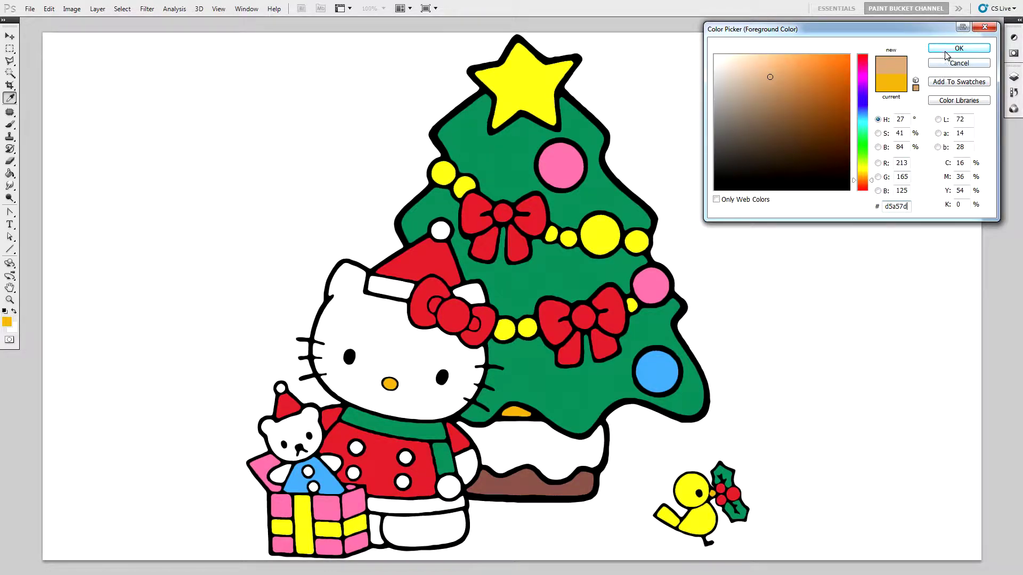
left_click(959, 48)
left_click(306, 426)
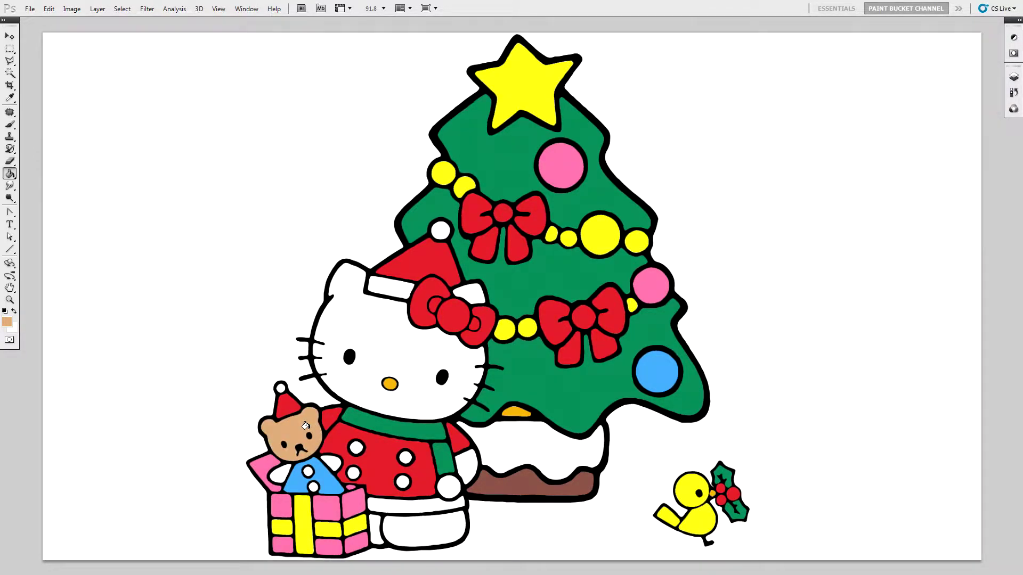
left_click(280, 470)
left_click(331, 463)
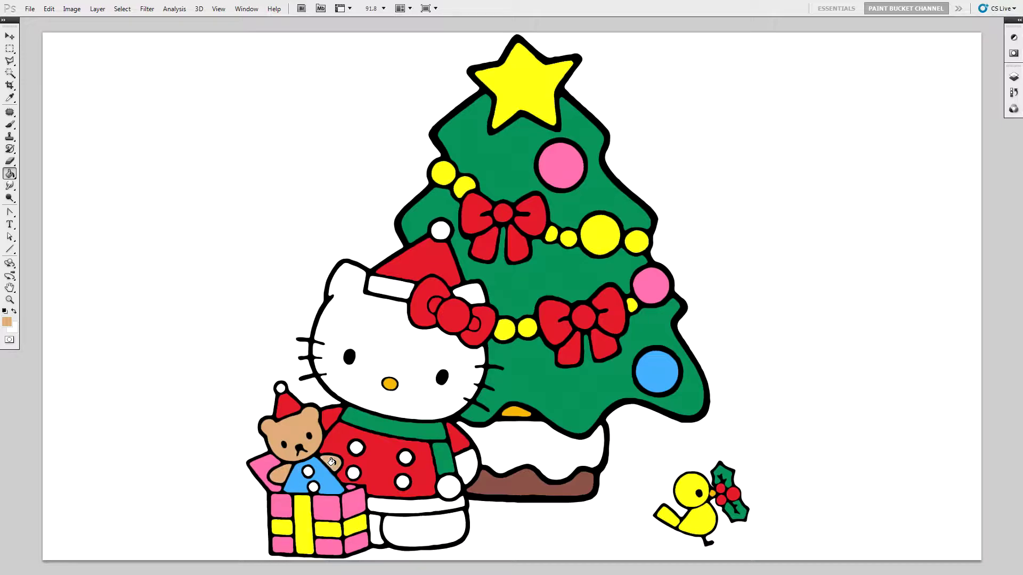